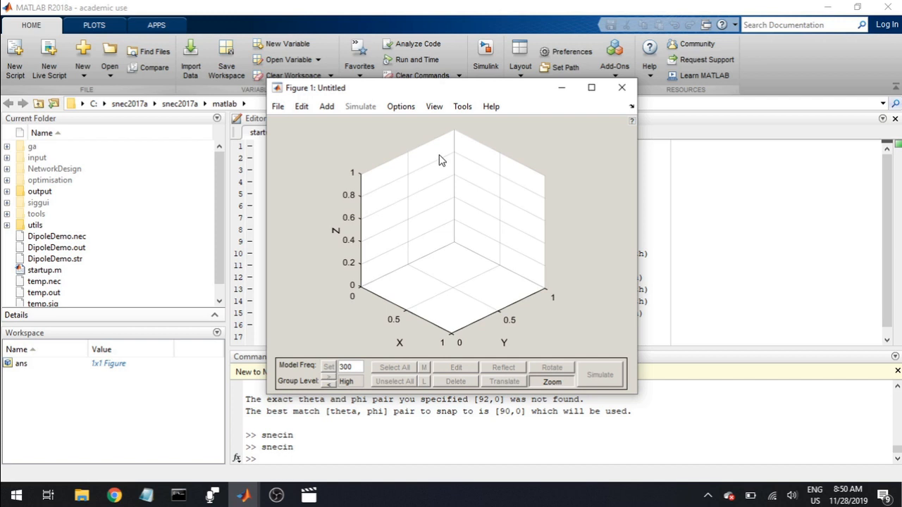
Add an sndipole wire antenna assembly with End1 [0 0 -0.25], End2 [0 0 0.25], wire radius 0.001 and voltage 1
{"action": "left_click", "coordinate": [326, 106]}
{"action": "mouse_move", "coordinate": [352, 139]}
{"action": "mouse_move", "coordinate": [430, 154]}
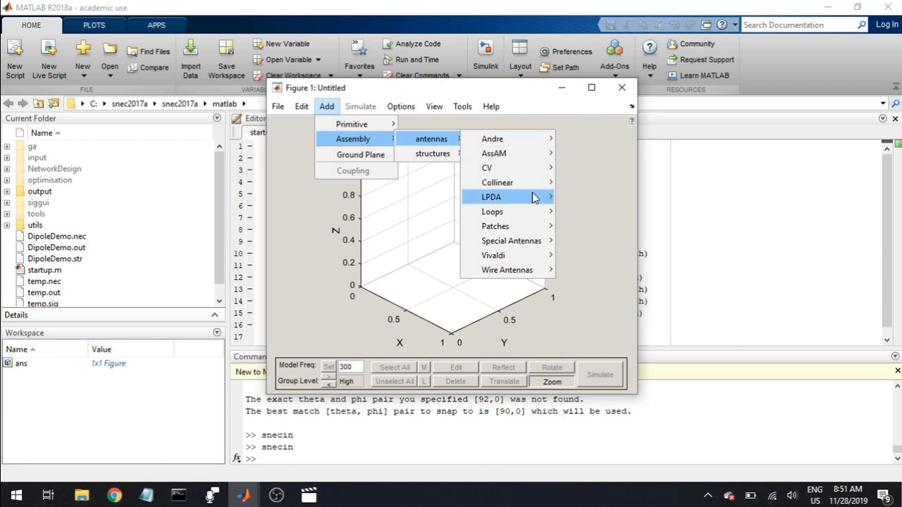
{"action": "mouse_move", "coordinate": [522, 270]}
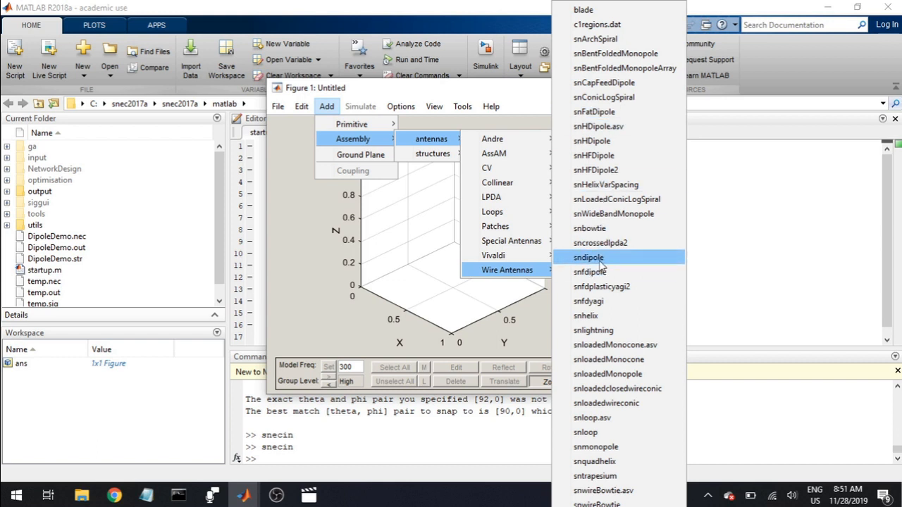
{"action": "left_click", "coordinate": [598, 260]}
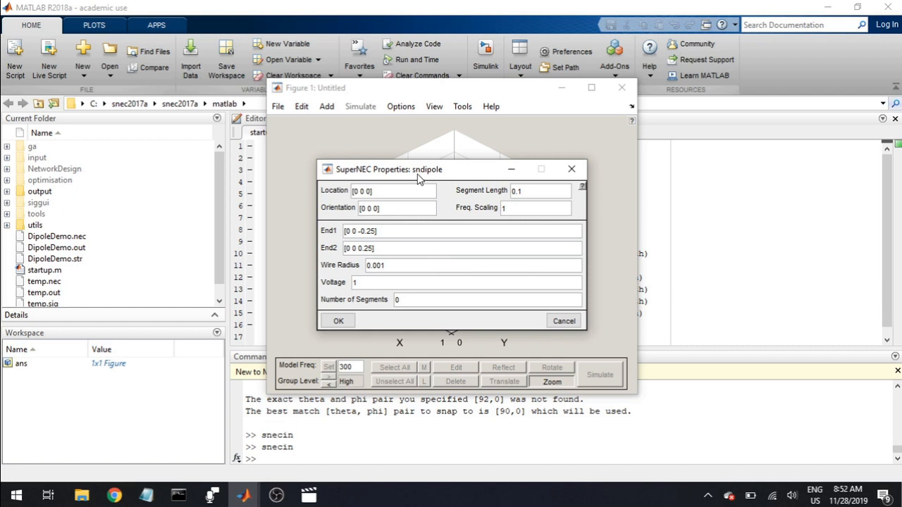
{"action": "left_click", "coordinate": [387, 248]}
{"action": "left_click", "coordinate": [387, 283]}
{"action": "left_click", "coordinate": [338, 320]}
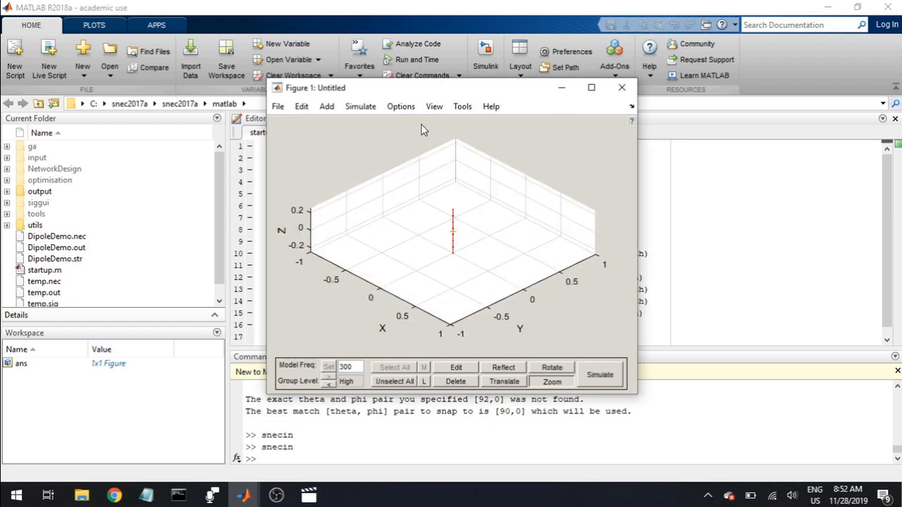
Set the simulation frequency to a sweep of 280:5:320 MHz in the simulation settings
{"action": "left_click", "coordinate": [363, 107]}
{"action": "mouse_move", "coordinate": [322, 109]}
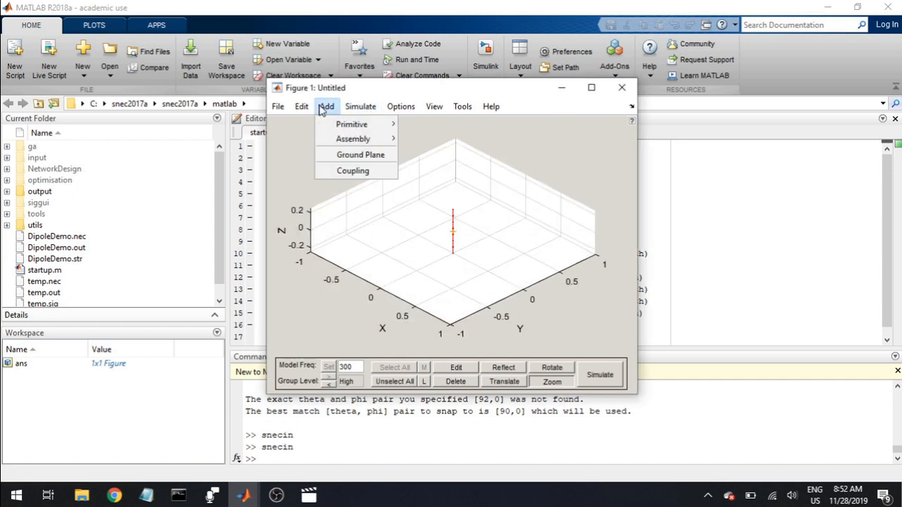
{"action": "left_click", "coordinate": [345, 297]}
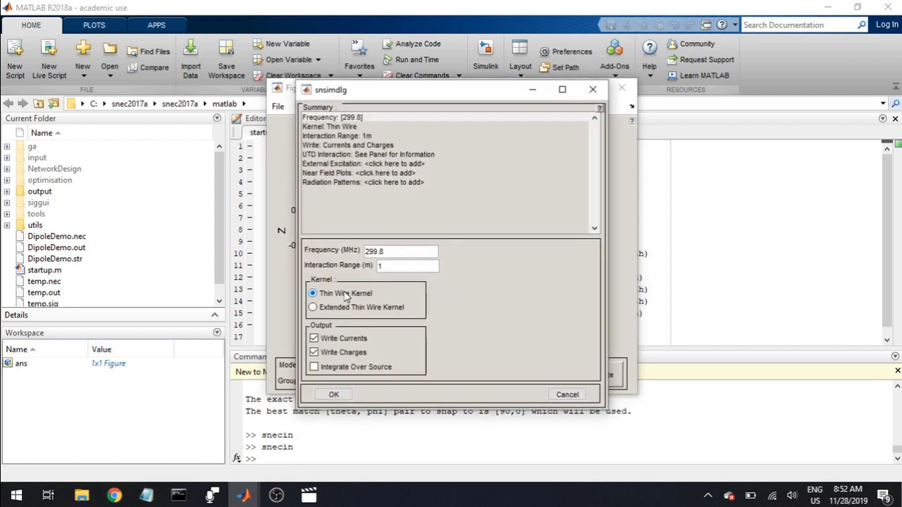
{"action": "left_click", "coordinate": [340, 120]}
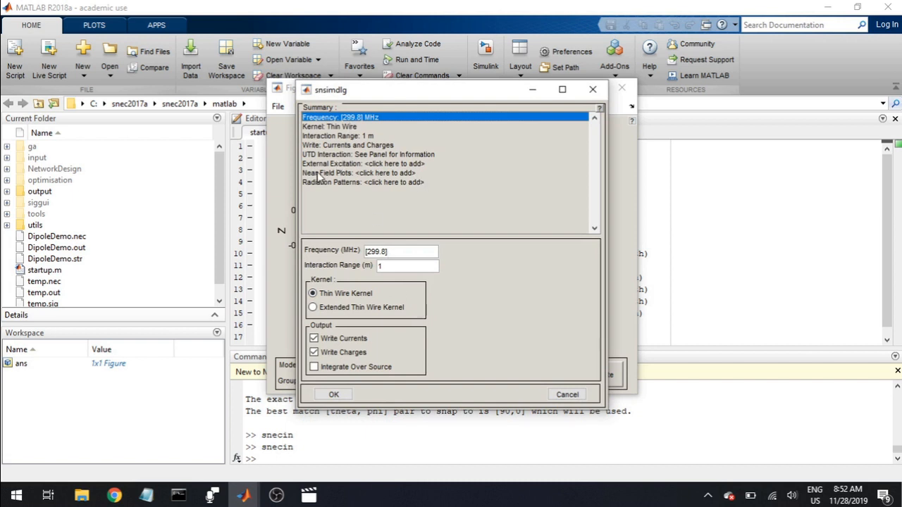
{"action": "left_click", "coordinate": [385, 251]}
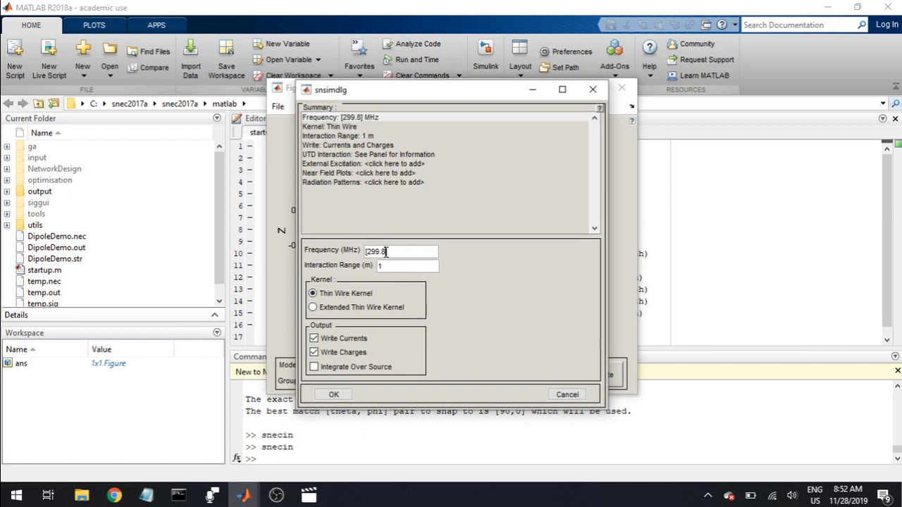
{"action": "key", "text": "BackSpace"}
{"action": "key", "text": "BackSpace"}
{"action": "key", "text": "BackSpace"}
{"action": "key", "text": "BackSpace"}
{"action": "key", "text": "BackSpace"}
{"action": "type", "text": "280:5:320"}
{"action": "left_click", "coordinate": [359, 136]}
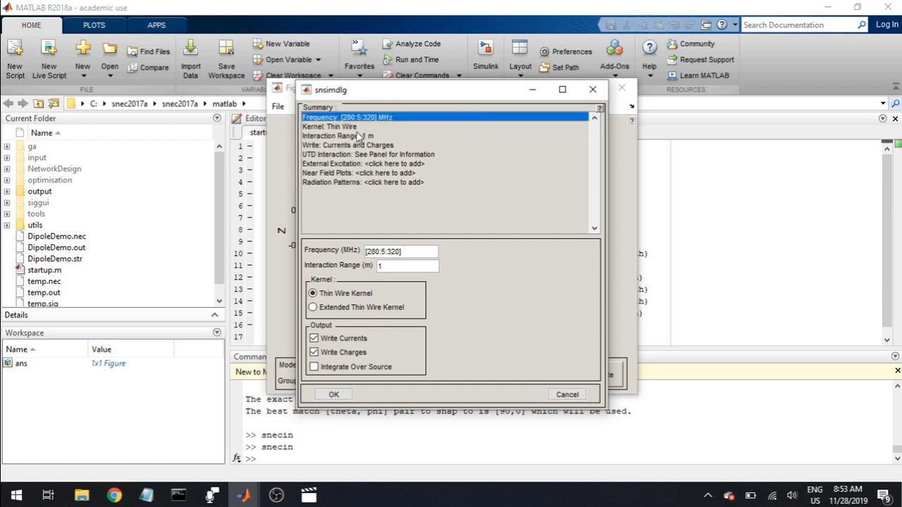
Add the predefined 3D radiation pattern with 4 degree increments to the simulation and accept the settings
{"action": "left_click", "coordinate": [356, 185]}
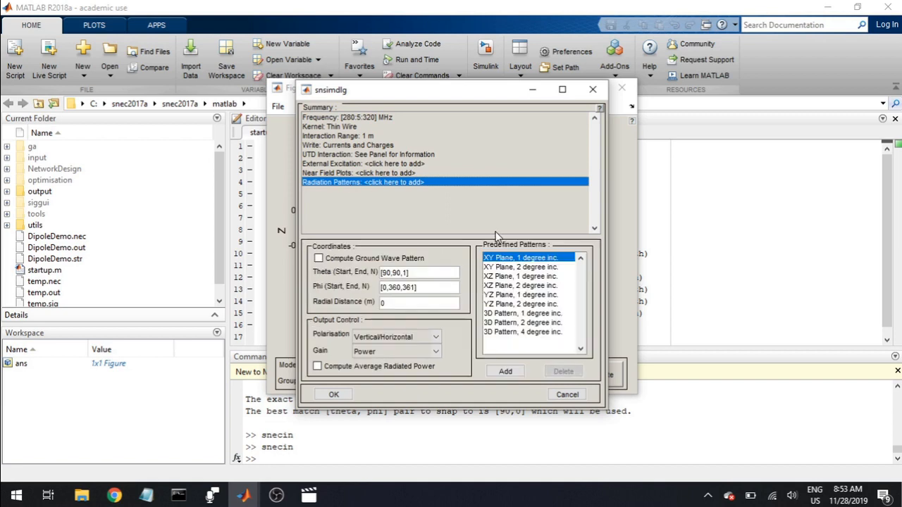
{"action": "left_click", "coordinate": [514, 332]}
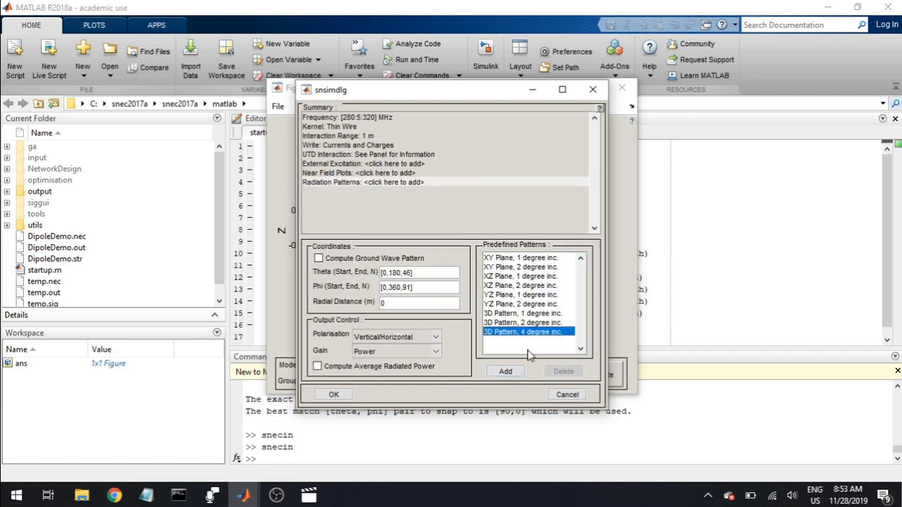
{"action": "left_click", "coordinate": [513, 372]}
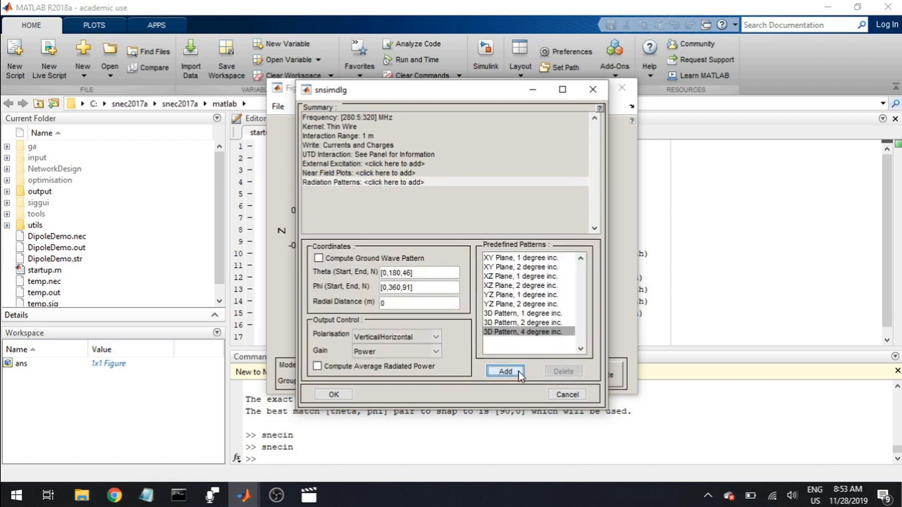
{"action": "left_click", "coordinate": [338, 399]}
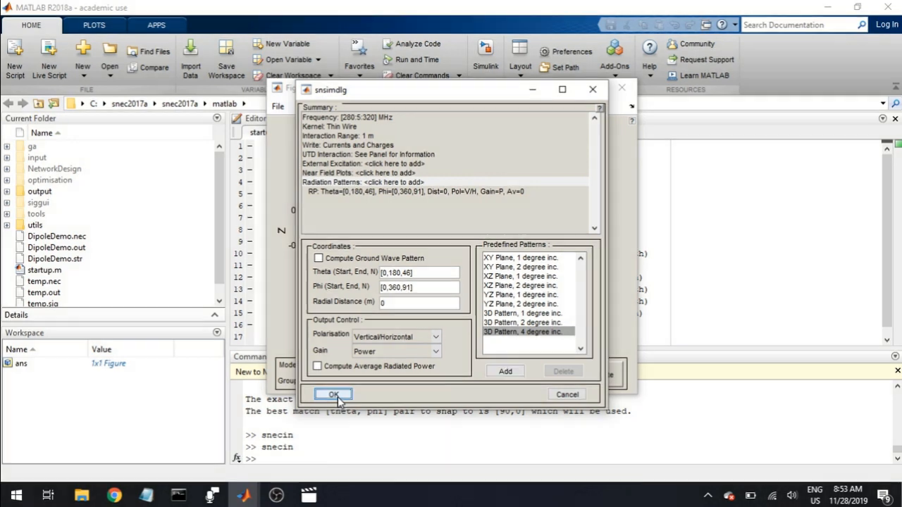
{"action": "left_click", "coordinate": [337, 396]}
Run the simulation and save the model as DipoleDemonstration
{"action": "left_click", "coordinate": [599, 371]}
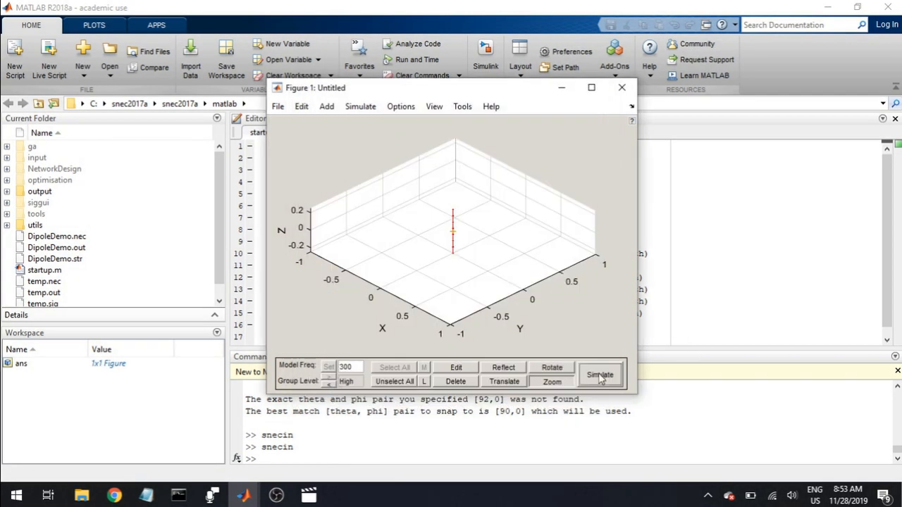
{"action": "left_click", "coordinate": [414, 235]}
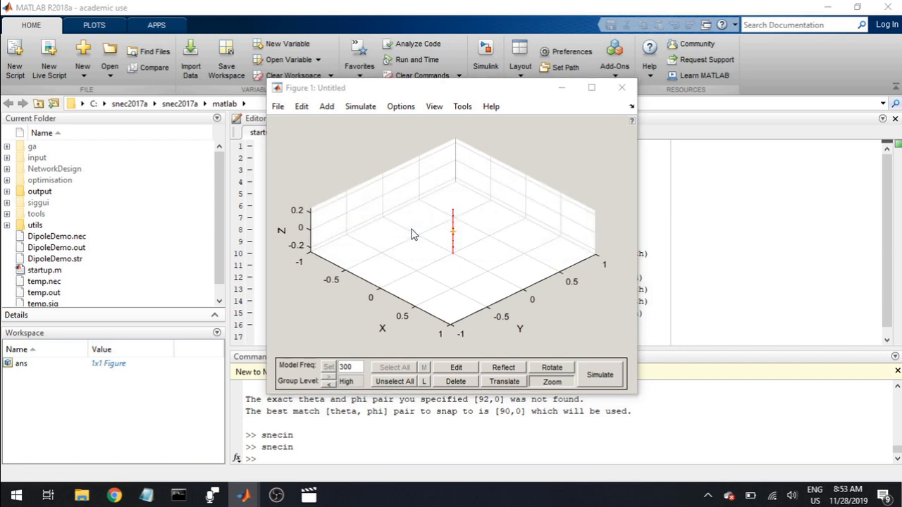
{"action": "type", "text": "Dipo"}
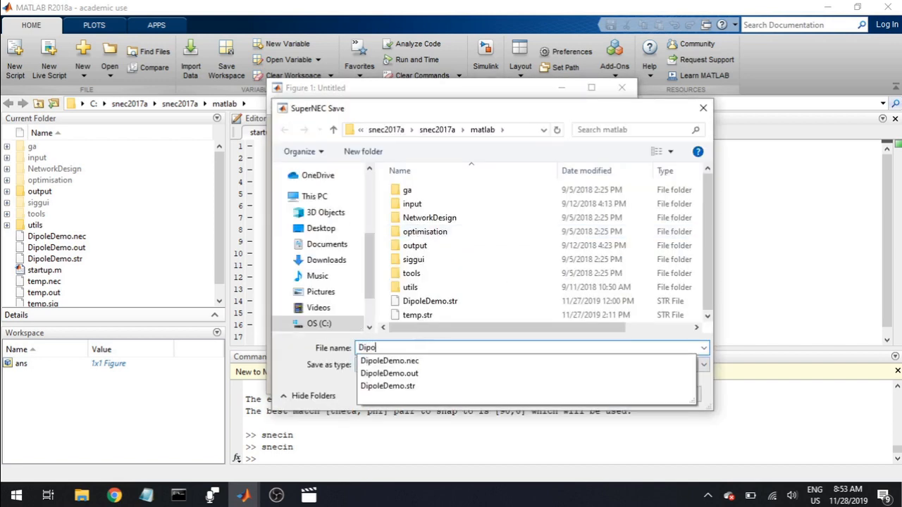
{"action": "type", "text": "leDemonstration"}
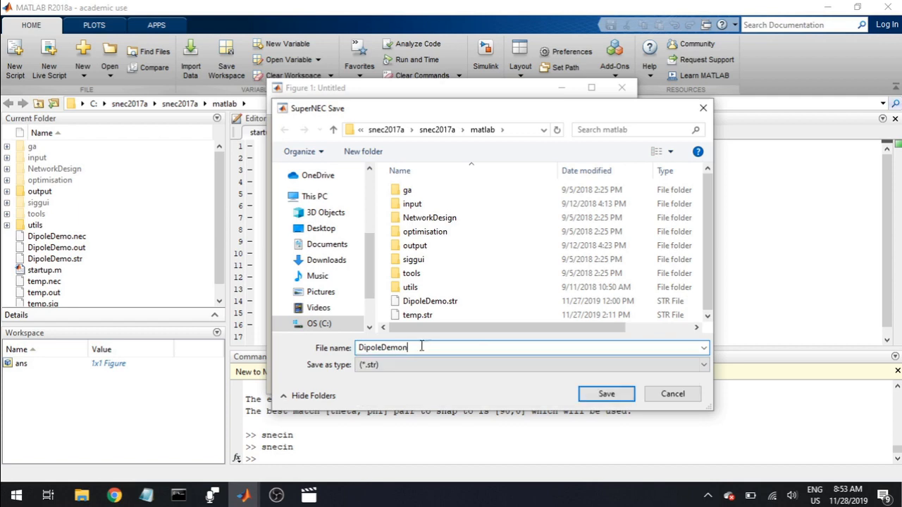
{"action": "left_click", "coordinate": [607, 396]}
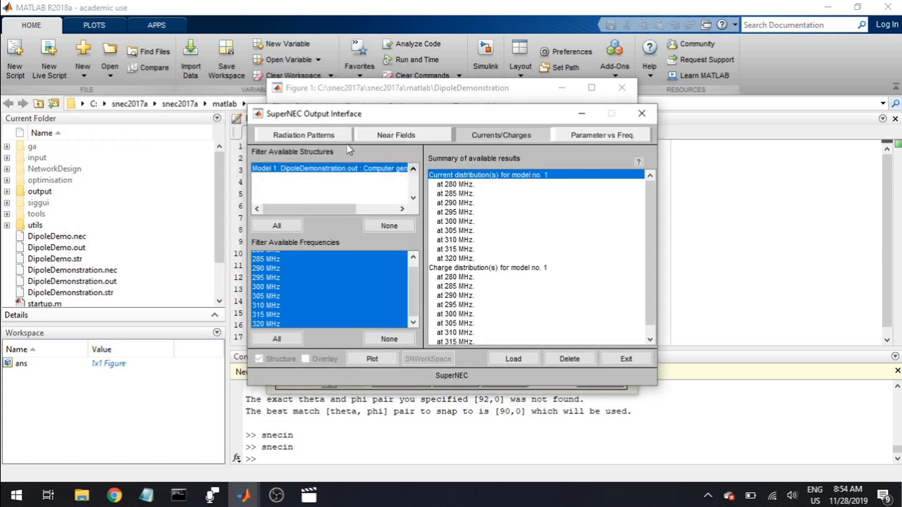
Plot the dipole's current distribution at 305 MHz, then close the plot
{"action": "left_click", "coordinate": [461, 231]}
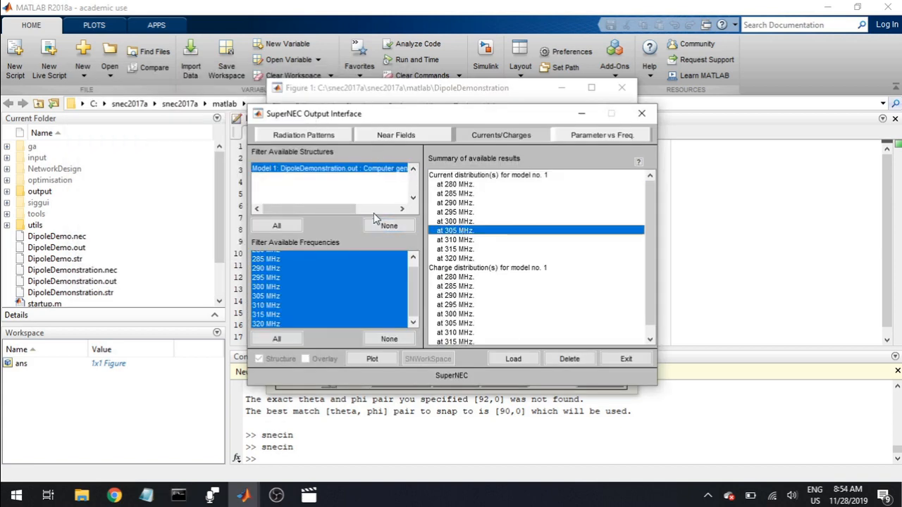
{"action": "left_click", "coordinate": [381, 359]}
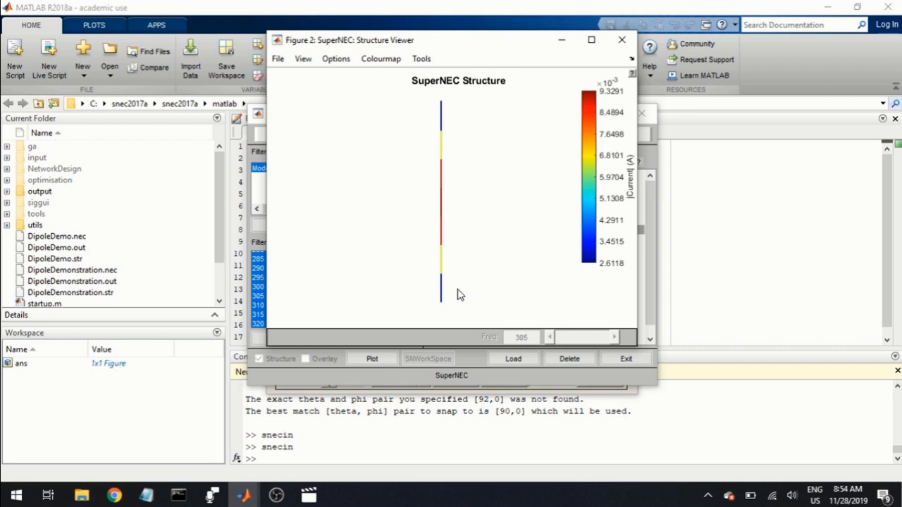
{"action": "left_click", "coordinate": [621, 39]}
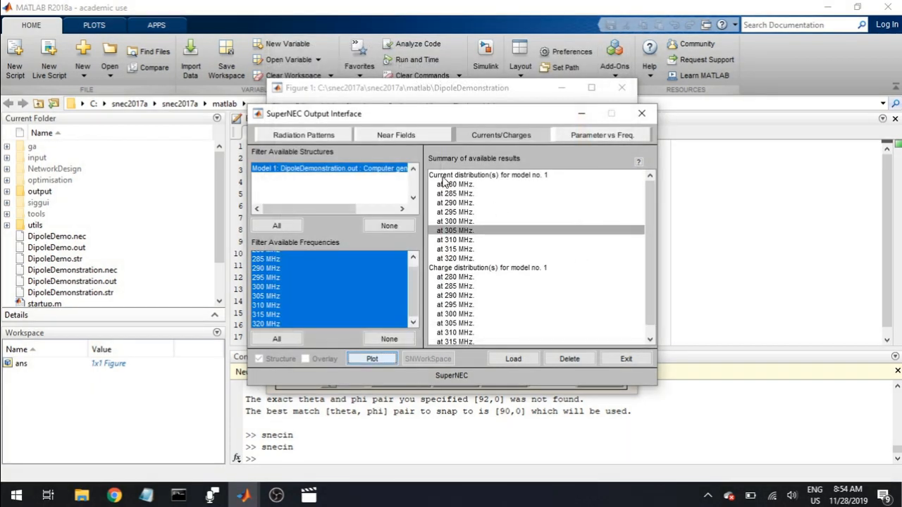
Plot the excitations for model 1 against frequency with all available frequencies selected
{"action": "left_click", "coordinate": [572, 137]}
{"action": "left_click", "coordinate": [558, 204]}
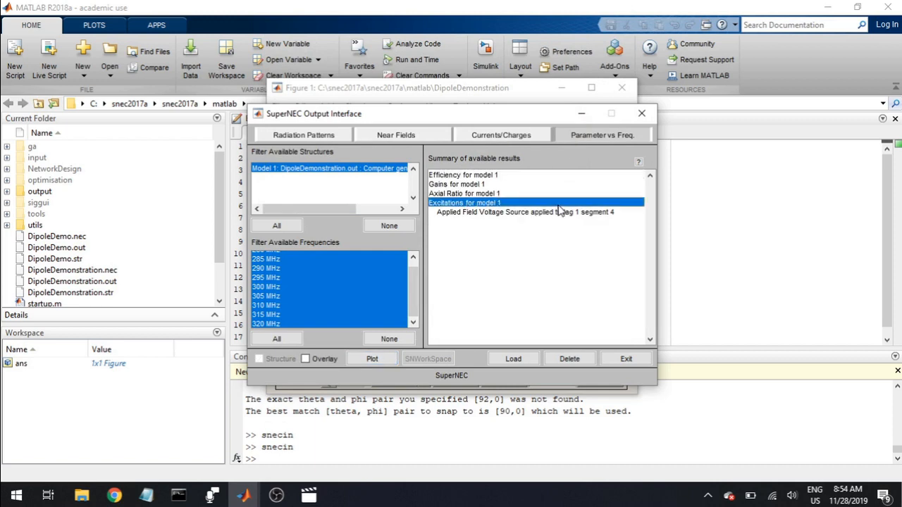
{"action": "left_click", "coordinate": [355, 278]}
{"action": "left_click", "coordinate": [294, 339]}
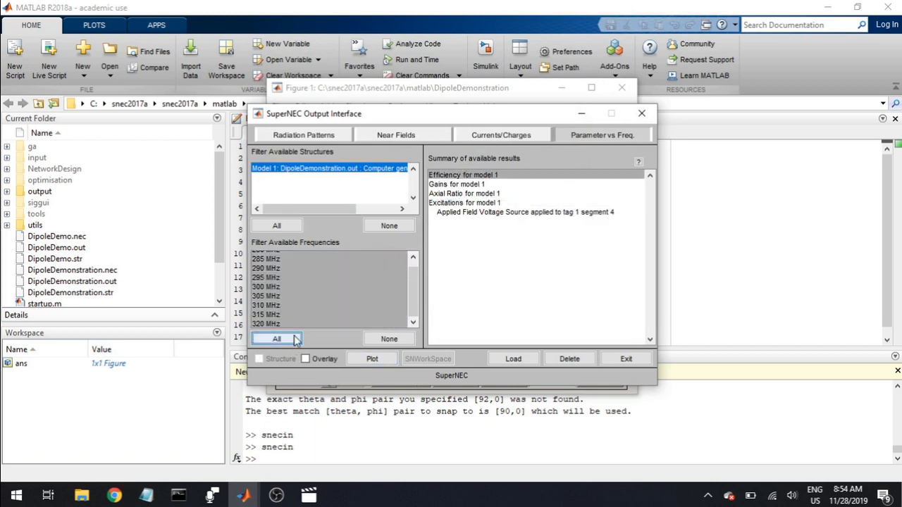
{"action": "left_click", "coordinate": [491, 203]}
{"action": "left_click", "coordinate": [371, 358]}
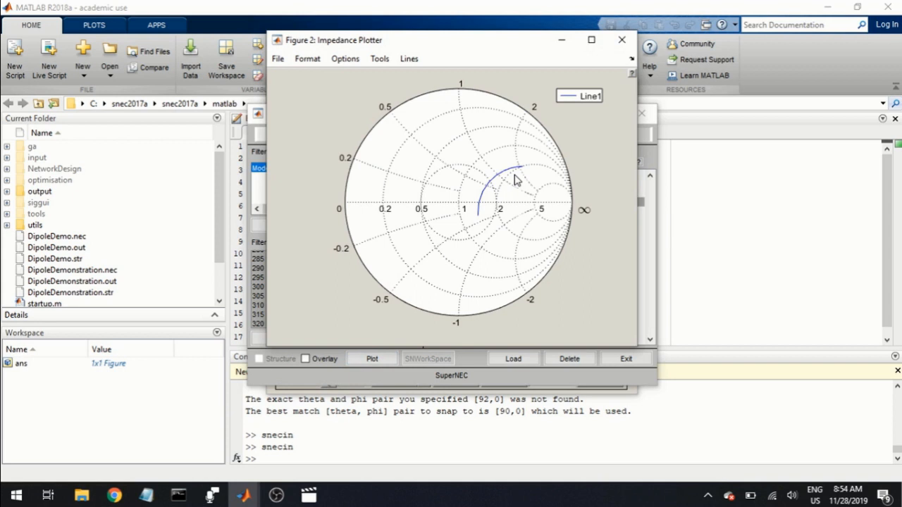
Change the impedance plot format to VSWR, then close the plot
{"action": "left_click", "coordinate": [307, 58]}
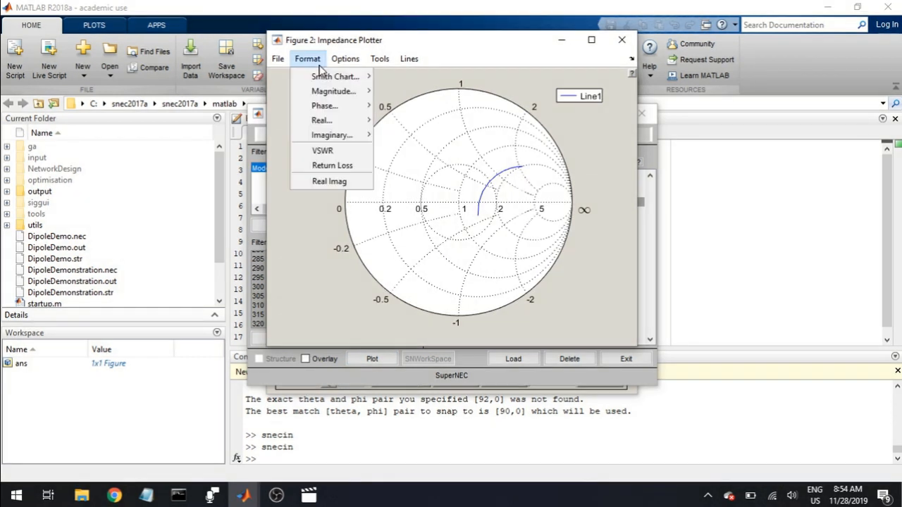
{"action": "mouse_move", "coordinate": [326, 91]}
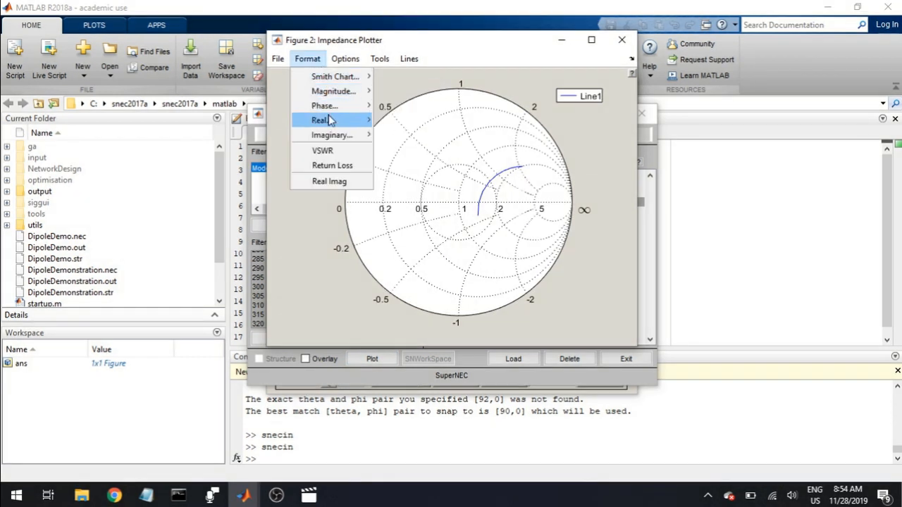
{"action": "mouse_move", "coordinate": [324, 108]}
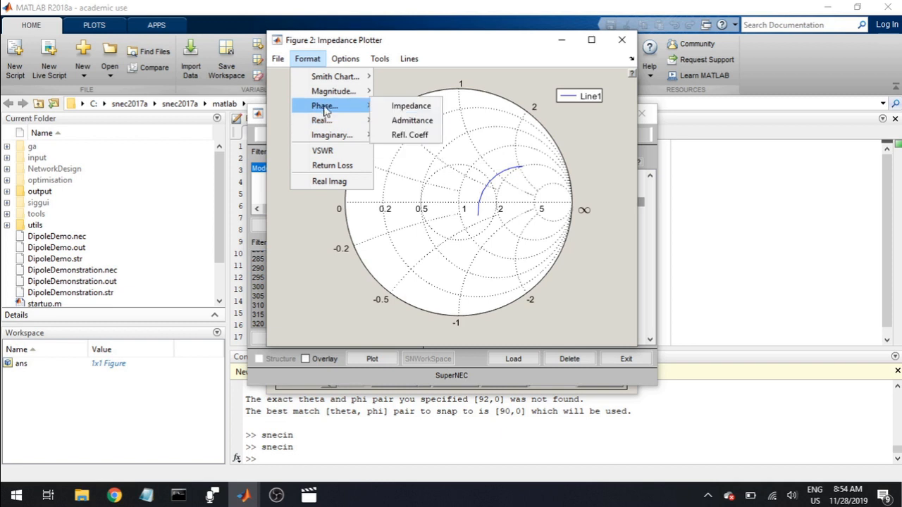
{"action": "left_click", "coordinate": [326, 149]}
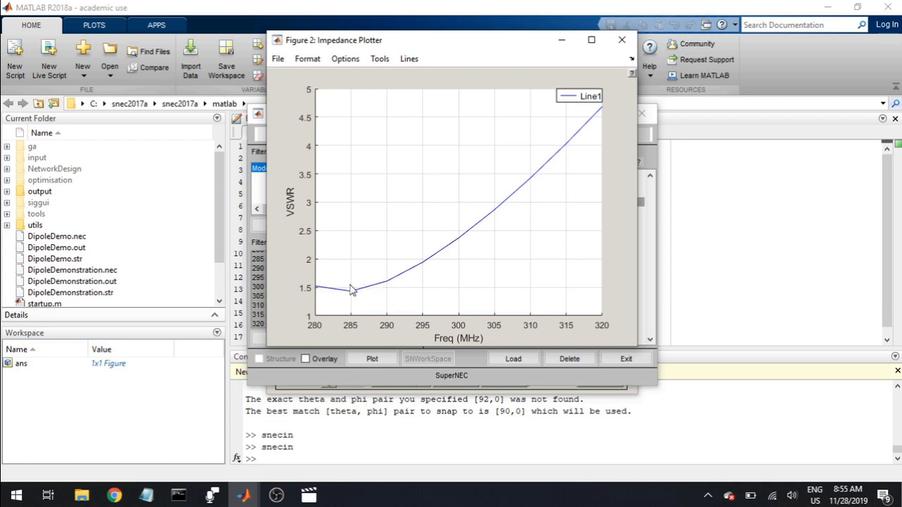
{"action": "left_click", "coordinate": [621, 40]}
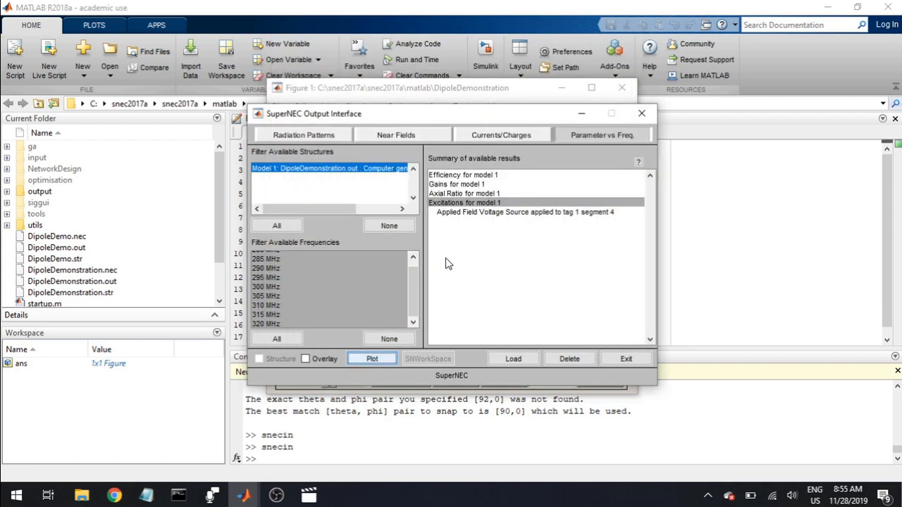
Plot the 3D radiation pattern at 310 MHz and rotate it to a side view
{"action": "left_click", "coordinate": [312, 136]}
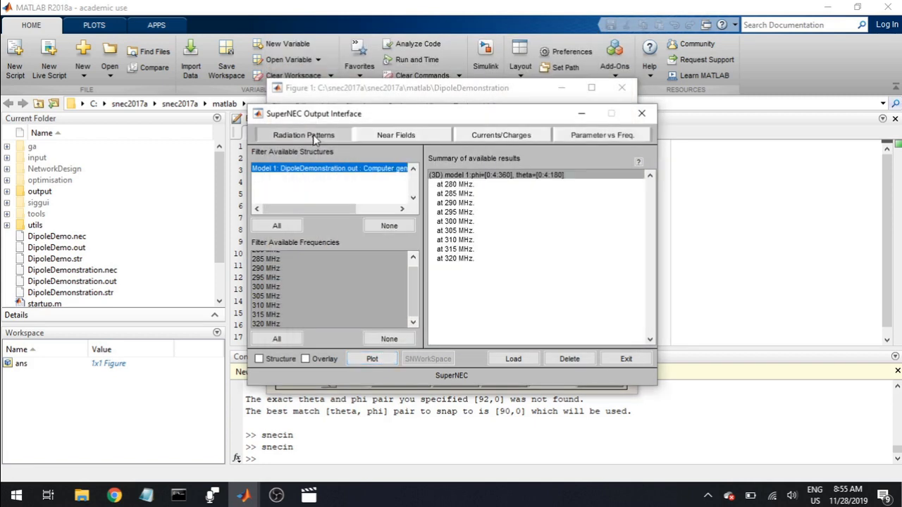
{"action": "left_click", "coordinate": [473, 250]}
{"action": "left_click", "coordinate": [466, 240]}
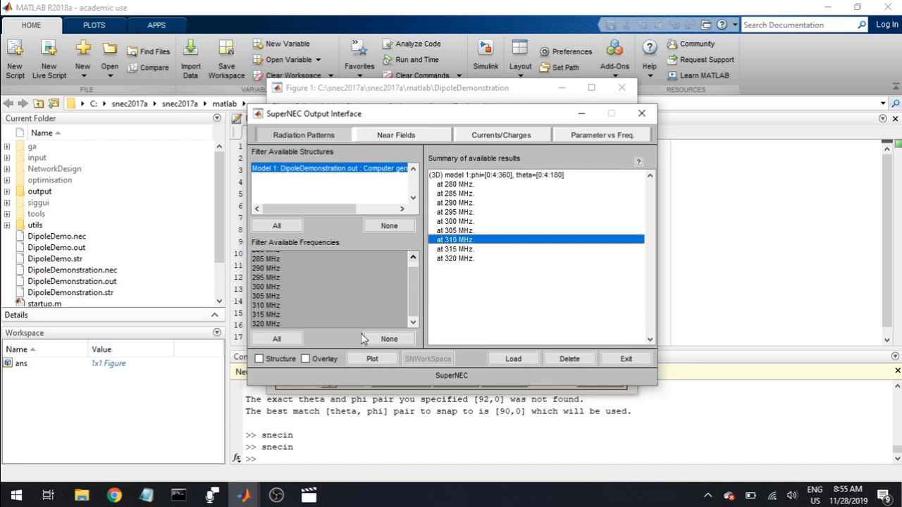
{"action": "left_click", "coordinate": [370, 360]}
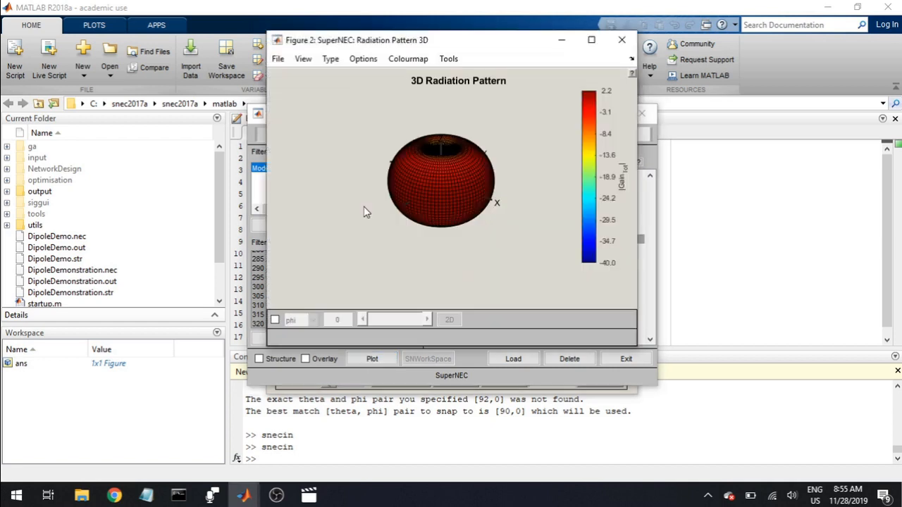
{"action": "left_click_drag", "start_coordinate": [462, 193], "coordinate": [384, 132]}
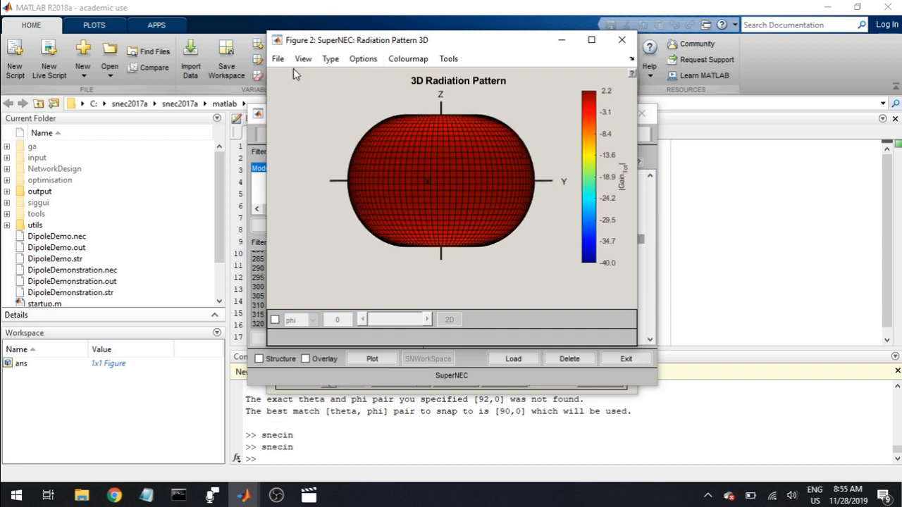
Display the 3D radiation pattern as a mesh and rotate it to an angled view from above
{"action": "left_click", "coordinate": [408, 58]}
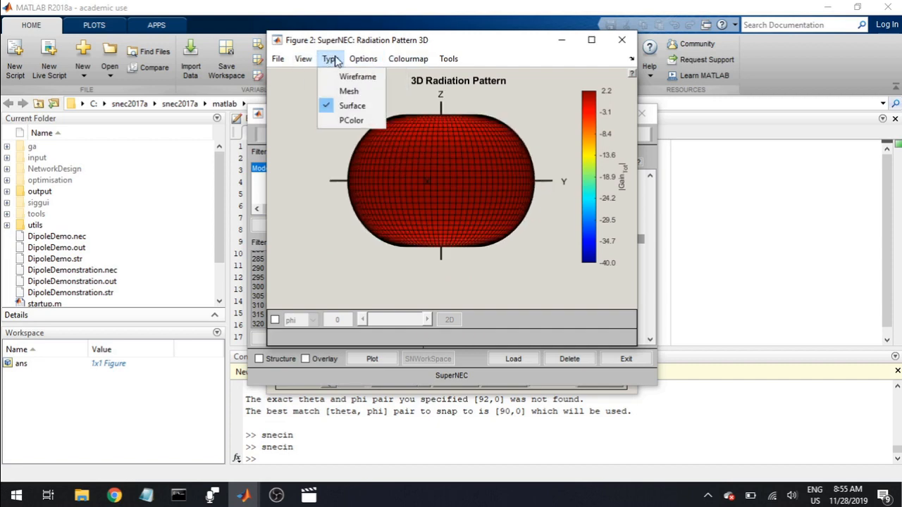
{"action": "left_click", "coordinate": [347, 91]}
{"action": "left_click_drag", "start_coordinate": [418, 146], "coordinate": [460, 219]}
Enable the phi cut on the radiation pattern, move it to 52 degrees and plot that cut in 2D
{"action": "left_click", "coordinate": [274, 320]}
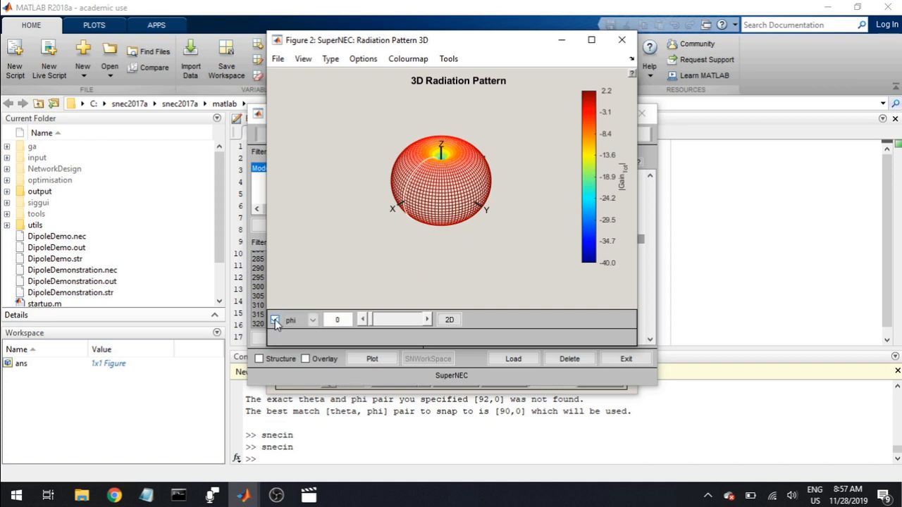
{"action": "left_click_drag", "start_coordinate": [427, 320], "coordinate": [426, 320]}
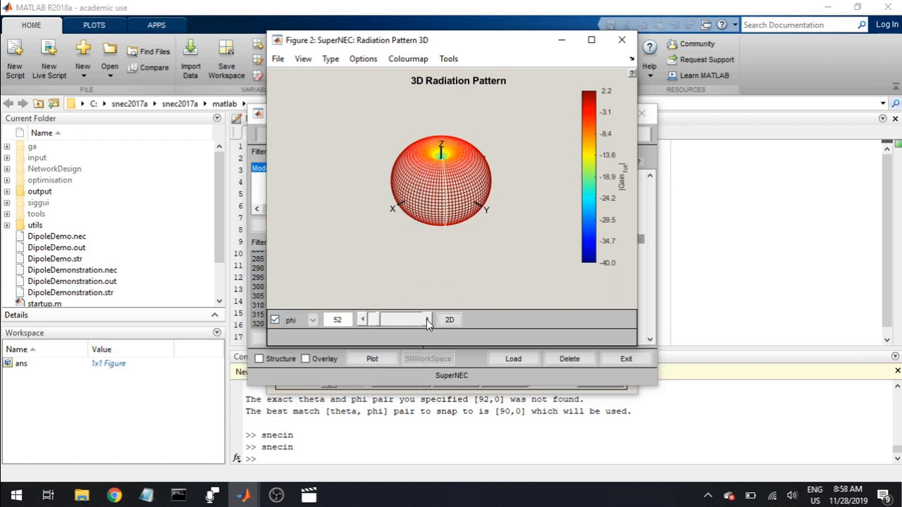
{"action": "left_click", "coordinate": [451, 320]}
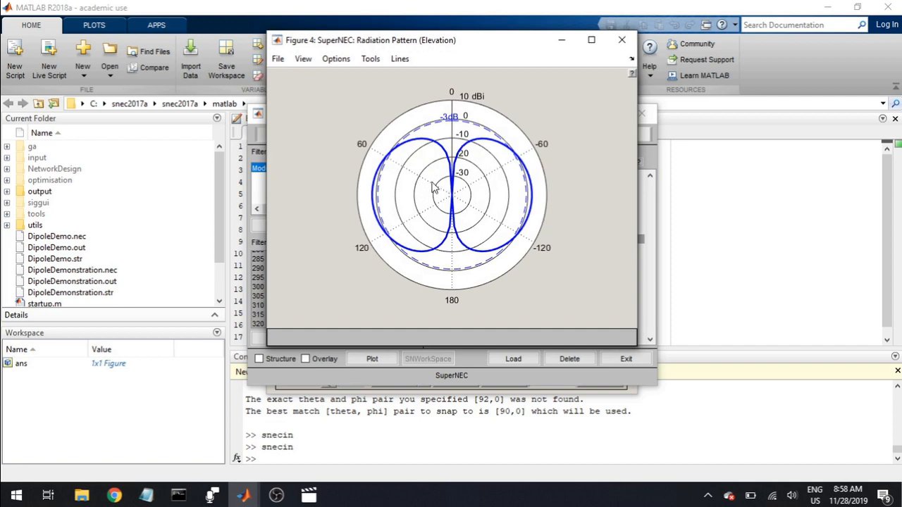
Close the radiation pattern plots and the output interface, and rotate the view of the dipole model
{"action": "left_click", "coordinate": [622, 39]}
{"action": "left_click", "coordinate": [621, 40]}
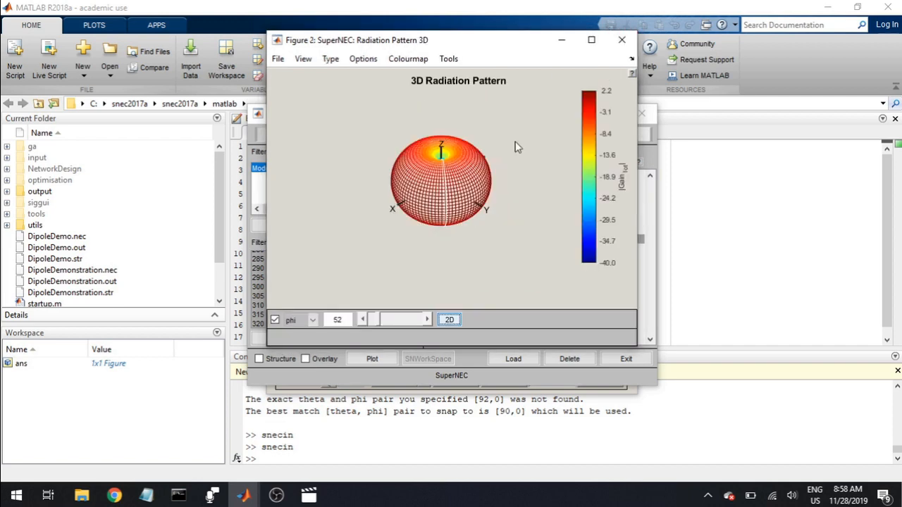
{"action": "left_click", "coordinate": [621, 40]}
{"action": "left_click", "coordinate": [639, 57]}
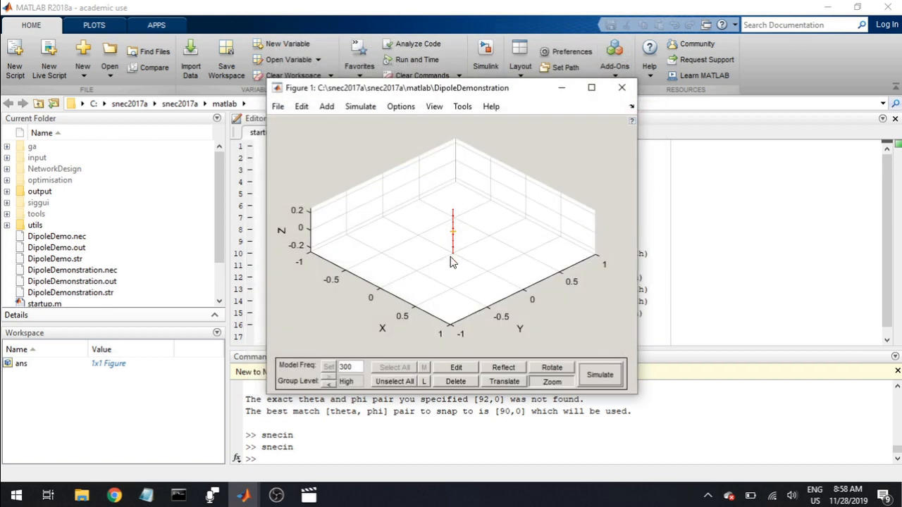
{"action": "left_click_drag", "start_coordinate": [445, 308], "coordinate": [465, 237]}
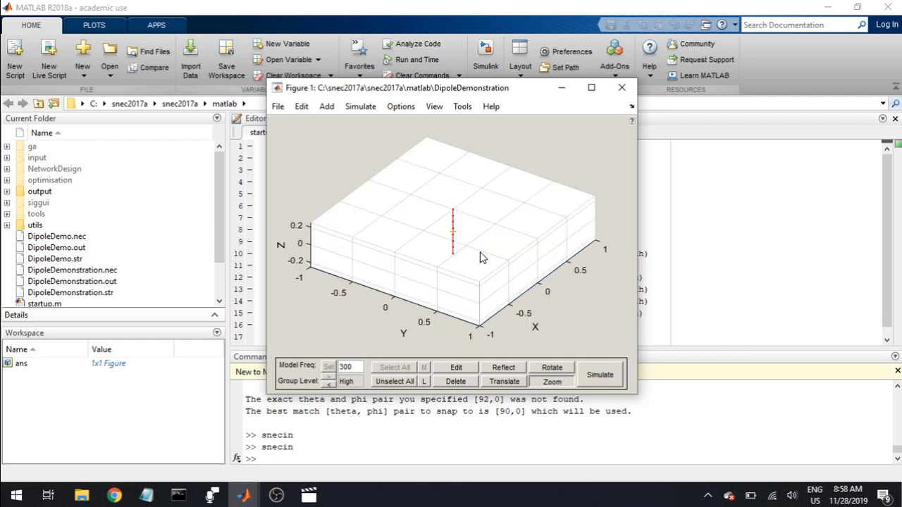